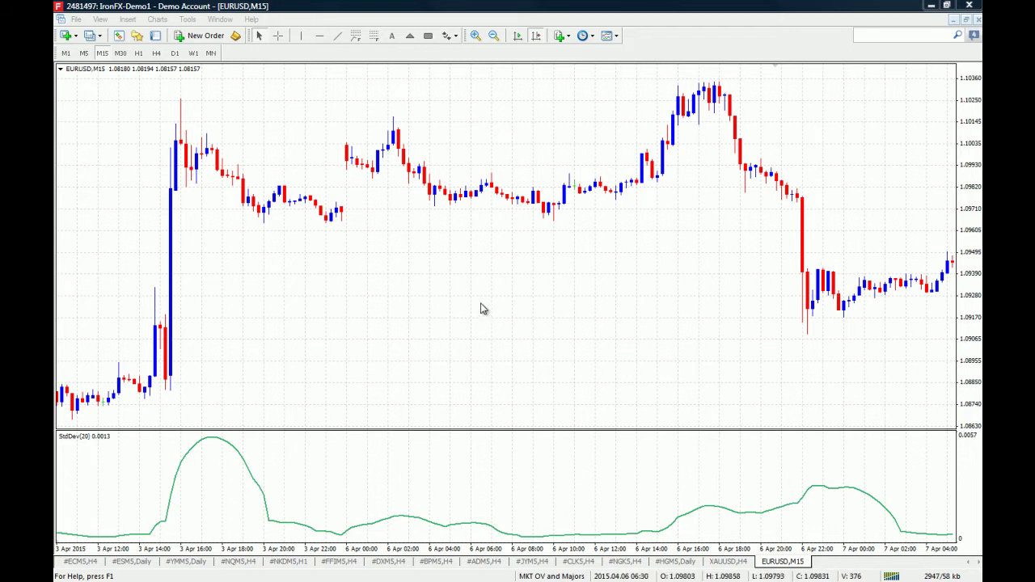
# Draw rectangles around the flat price range before the 3 April spike and the matching low stretch of the StdDev line.
pyautogui.hscroll(-5, 502, 306)
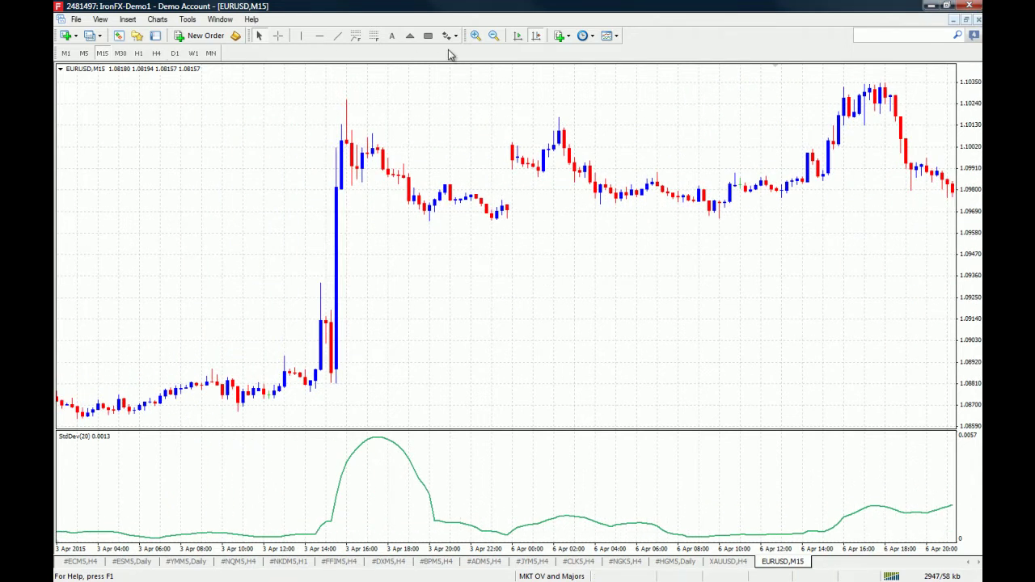
pyautogui.hscroll(-2, 347, 105)
pyautogui.click(428, 35)
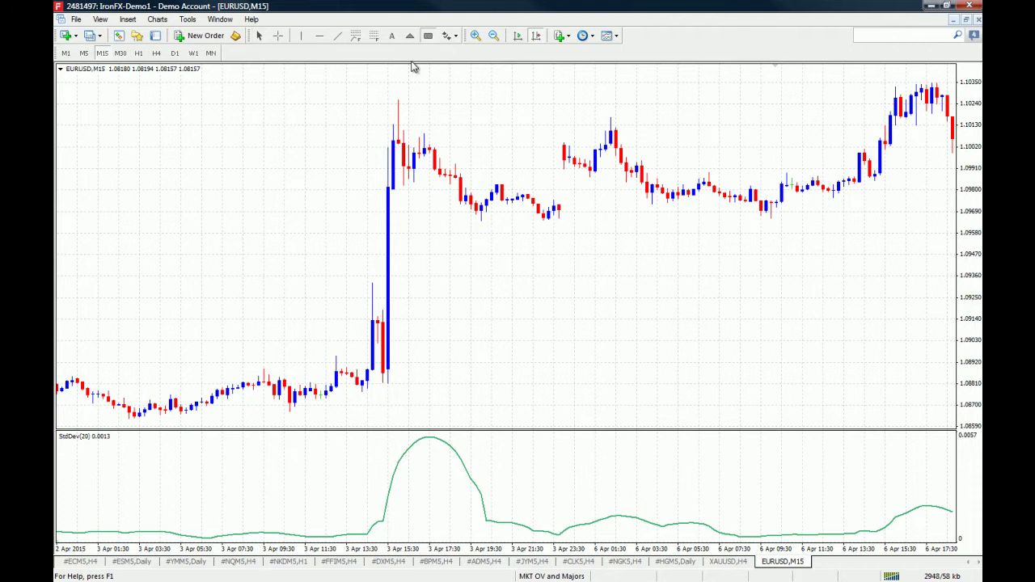
pyautogui.moveTo(61, 376); pyautogui.dragTo(372, 413)
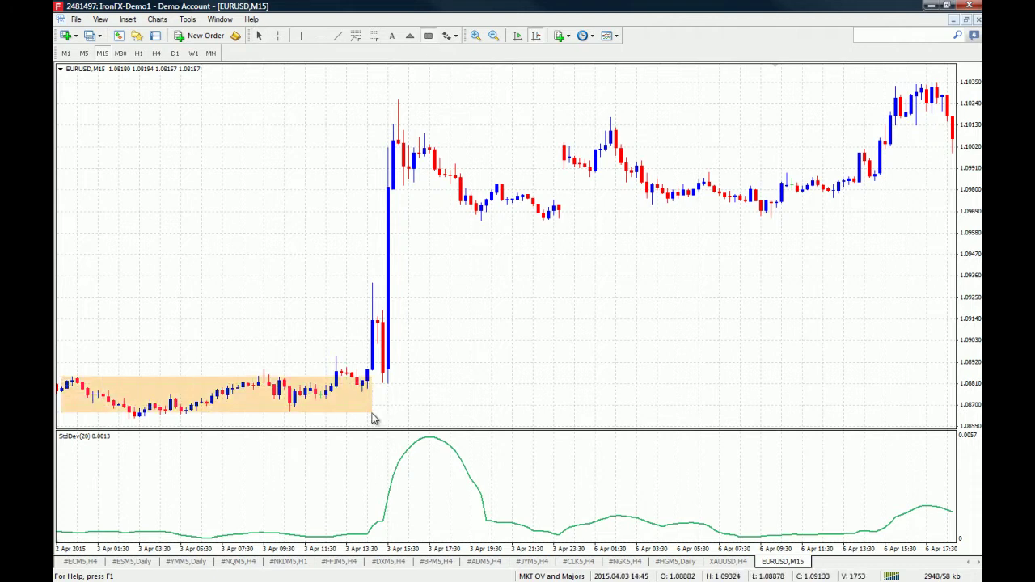
pyautogui.click(427, 35)
pyautogui.moveTo(60, 527)
pyautogui.mouseDown()
pyautogui.moveTo(179, 543)
pyautogui.moveTo(323, 534)
pyautogui.moveTo(381, 544)
pyautogui.mouseUp()
pyautogui.moveTo(571, 310); pyautogui.dragTo(558, 317)
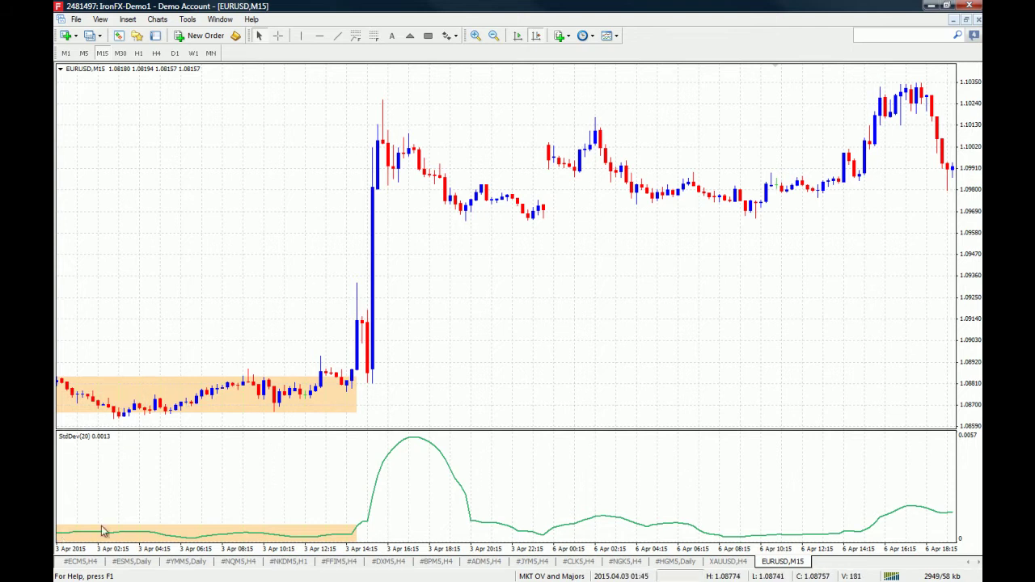
# Examine the highlighted consolidation, the spike that follows it, and the corresponding Standard Deviation values.
pyautogui.scroll(-1, 523, 325)
pyautogui.moveTo(523, 325); pyautogui.dragTo(453, 321)
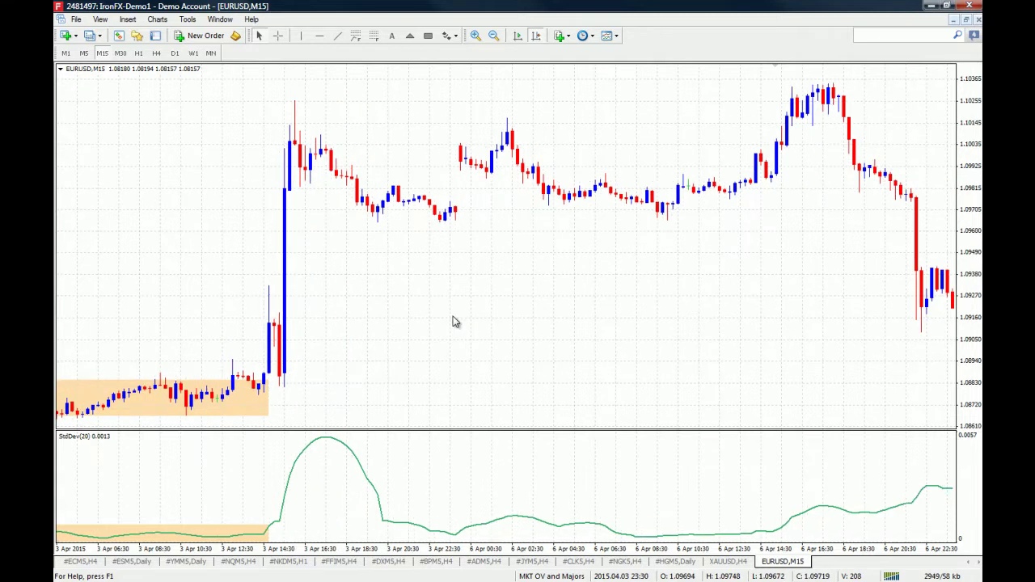
pyautogui.scroll(3, 289, 280)
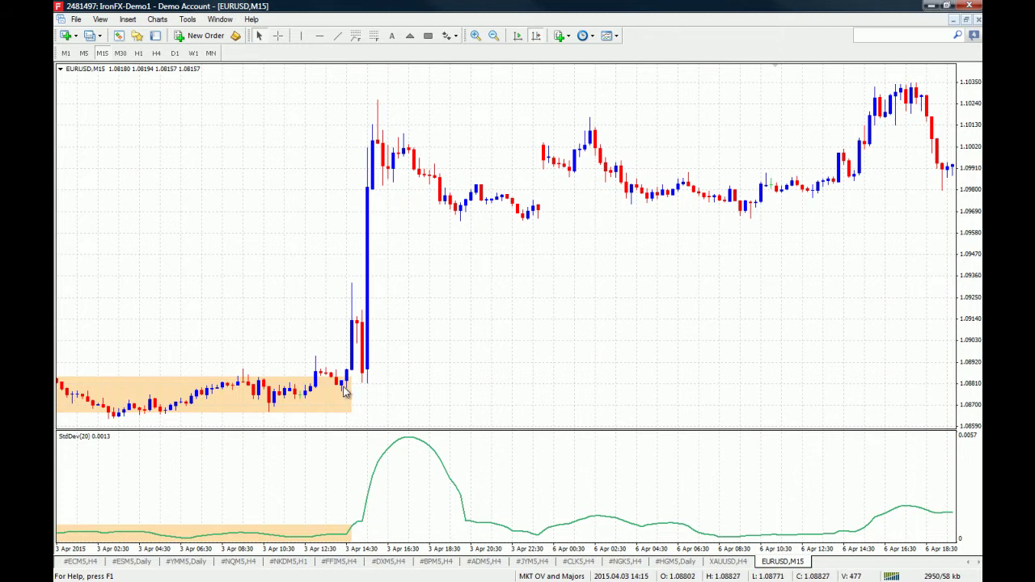
pyautogui.scroll(-5, 638, 342)
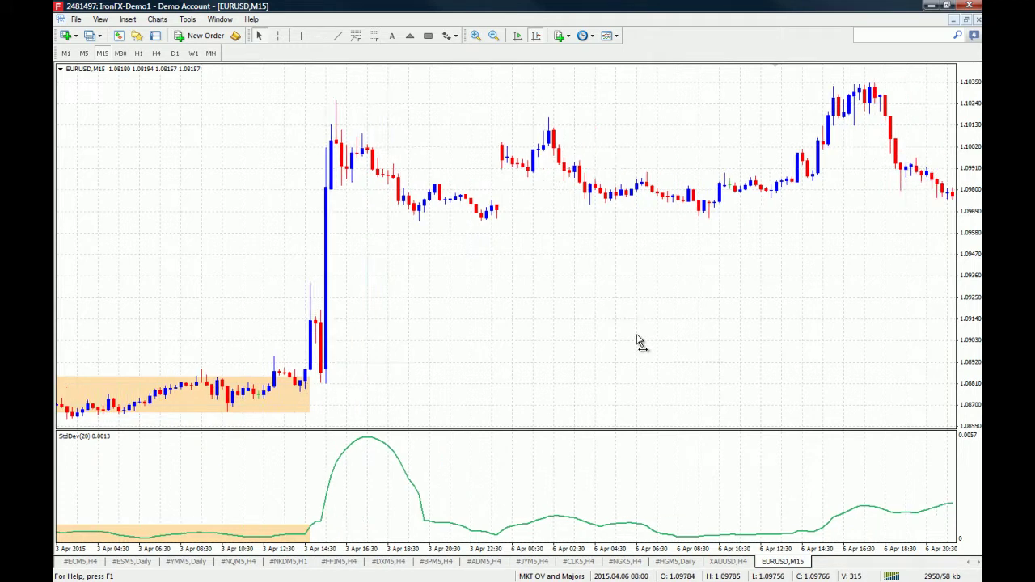
pyautogui.scroll(-3, 611, 345)
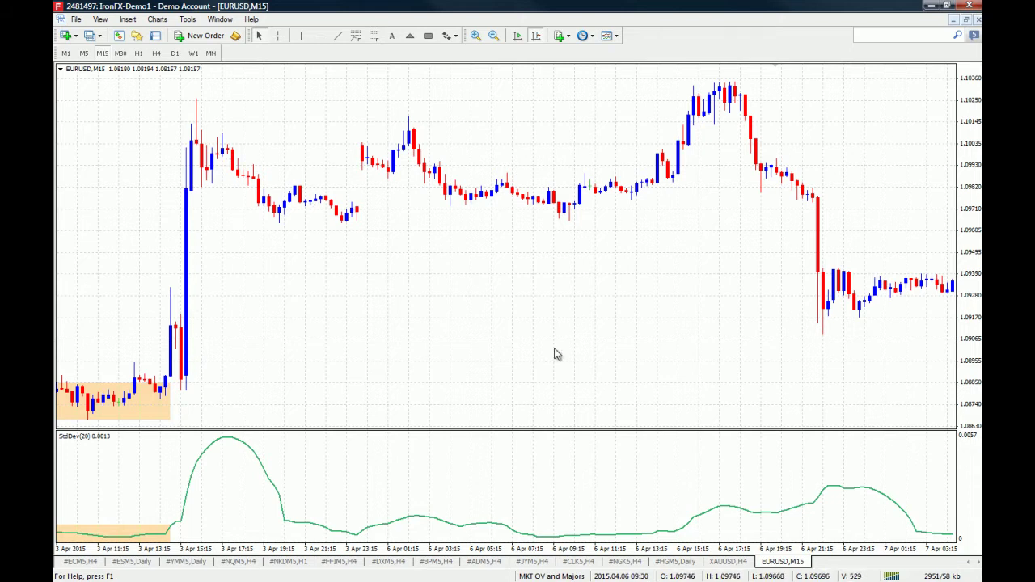
pyautogui.scroll(6, 557, 353)
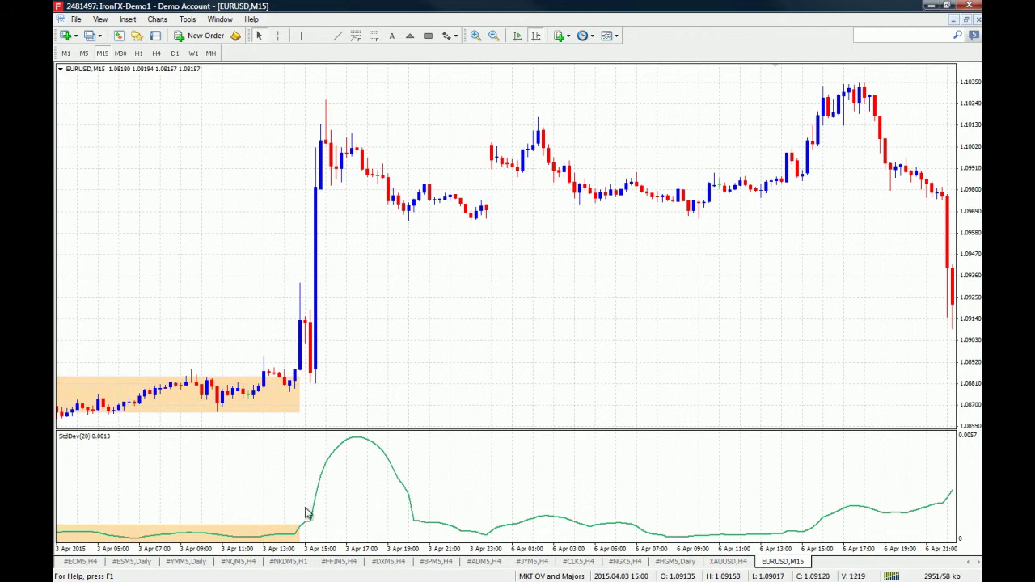
pyautogui.scroll(3, 485, 353)
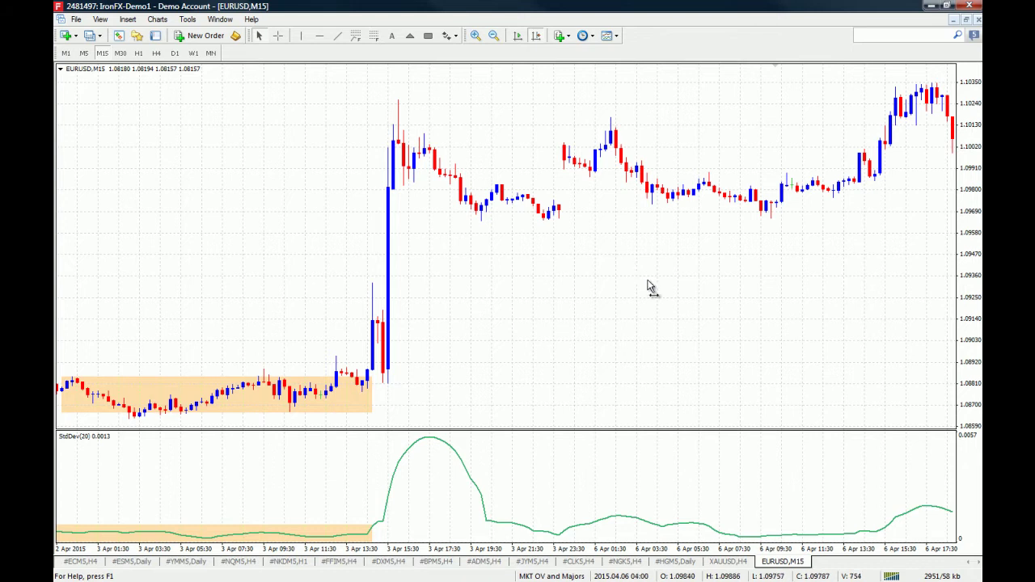
pyautogui.scroll(7, 647, 287)
pyautogui.scroll(-2, 264, 234)
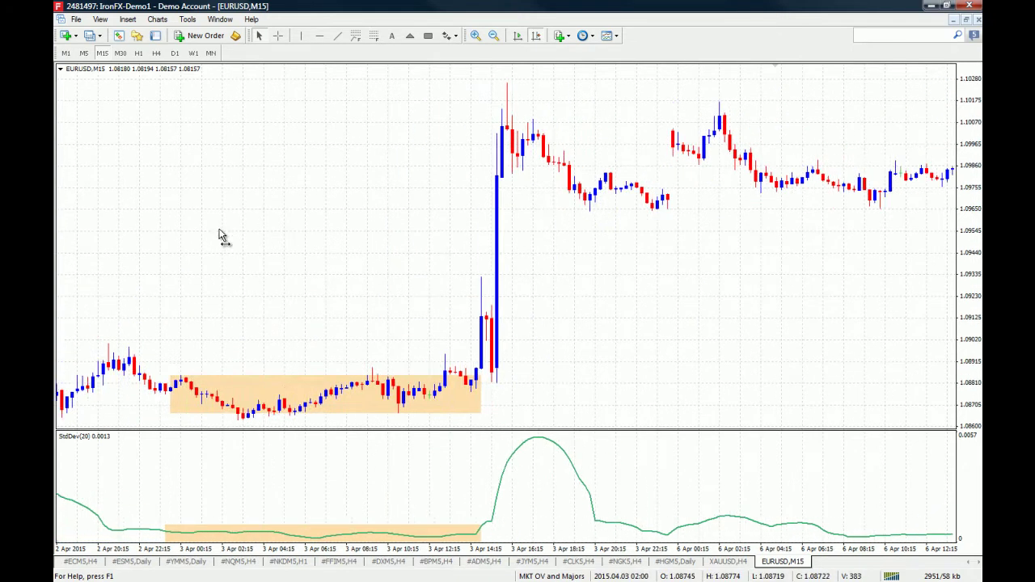
pyautogui.scroll(-5, 169, 236)
pyautogui.scroll(2, 154, 305)
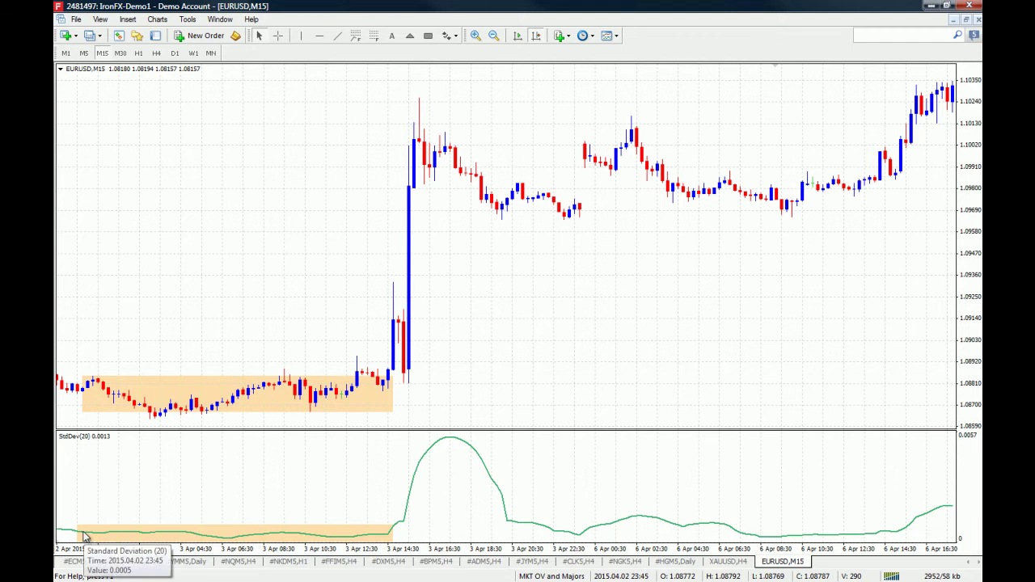
pyautogui.moveTo(194, 538)
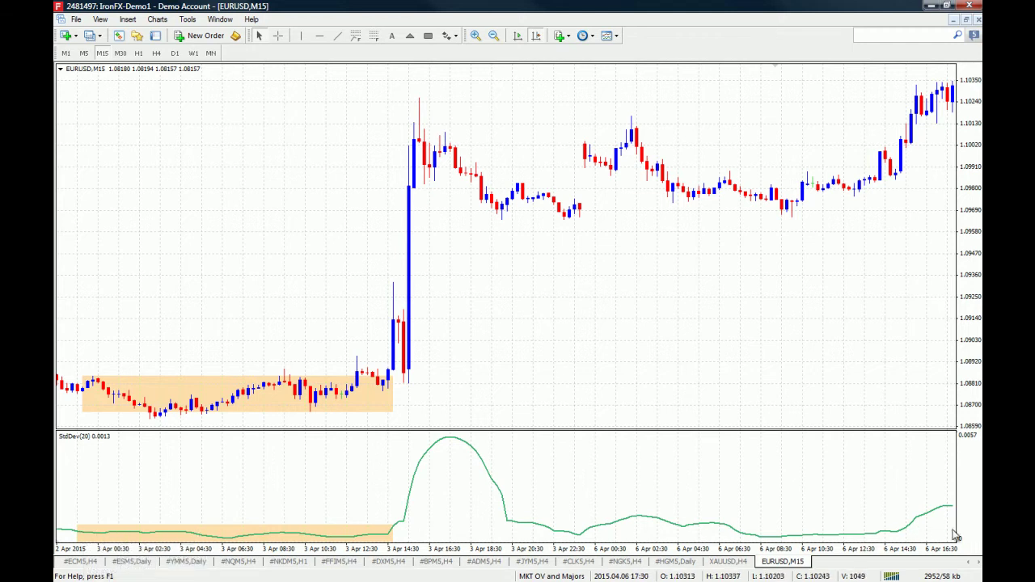
# Draw rectangles around the 3 April price spike and the steep rise of the StdDev line below it.
pyautogui.moveTo(573, 330); pyautogui.dragTo(522, 336)
pyautogui.middleClick(362, 361)
pyautogui.middleClick(363, 378)
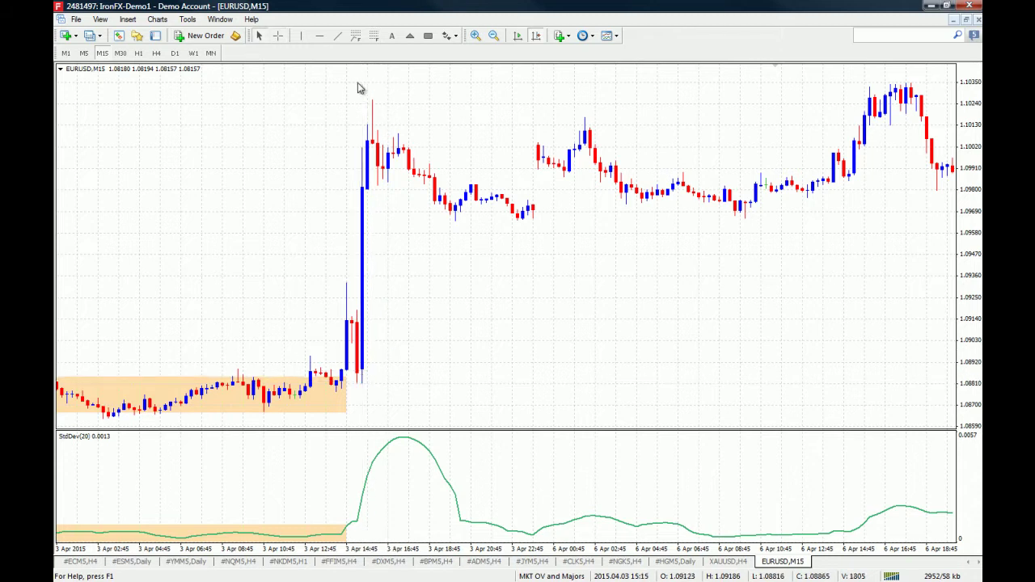
pyautogui.click(428, 36)
pyautogui.moveTo(320, 86)
pyautogui.mouseDown()
pyautogui.moveTo(407, 393)
pyautogui.moveTo(393, 375)
pyautogui.mouseUp()
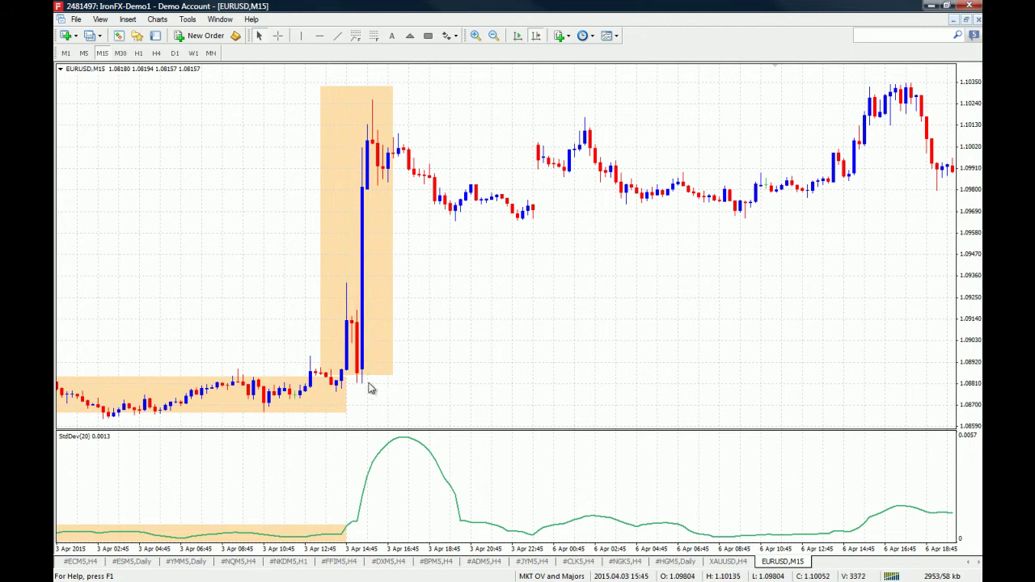
pyautogui.click(428, 35)
pyautogui.moveTo(352, 536); pyautogui.dragTo(413, 433)
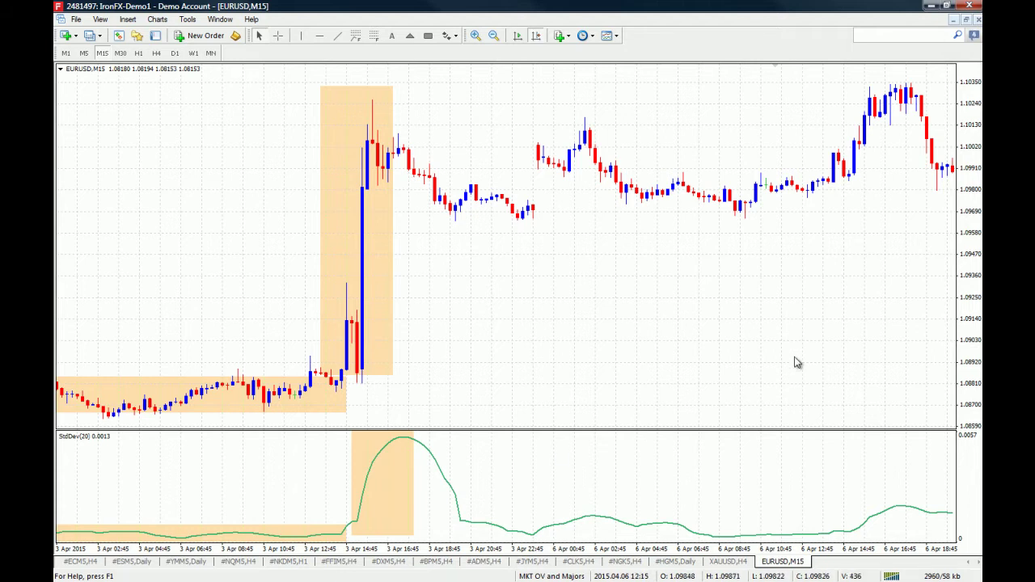
# Delete the rectangles marking the 3 April price spike and the StdDev rise.
pyautogui.moveTo(665, 335); pyautogui.dragTo(676, 335)
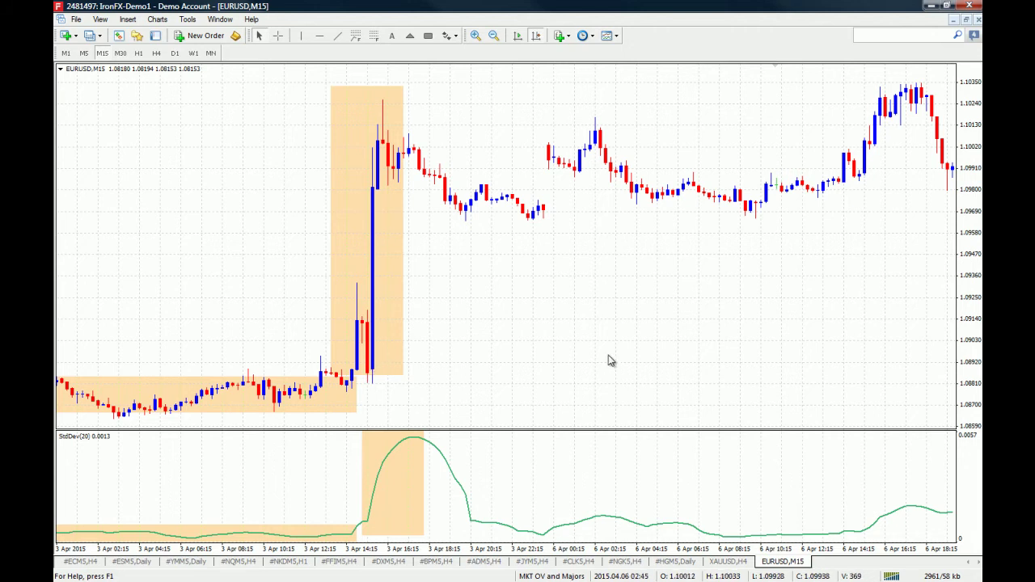
pyautogui.rightClick(410, 438)
pyautogui.moveTo(403, 511); pyautogui.dragTo(404, 488)
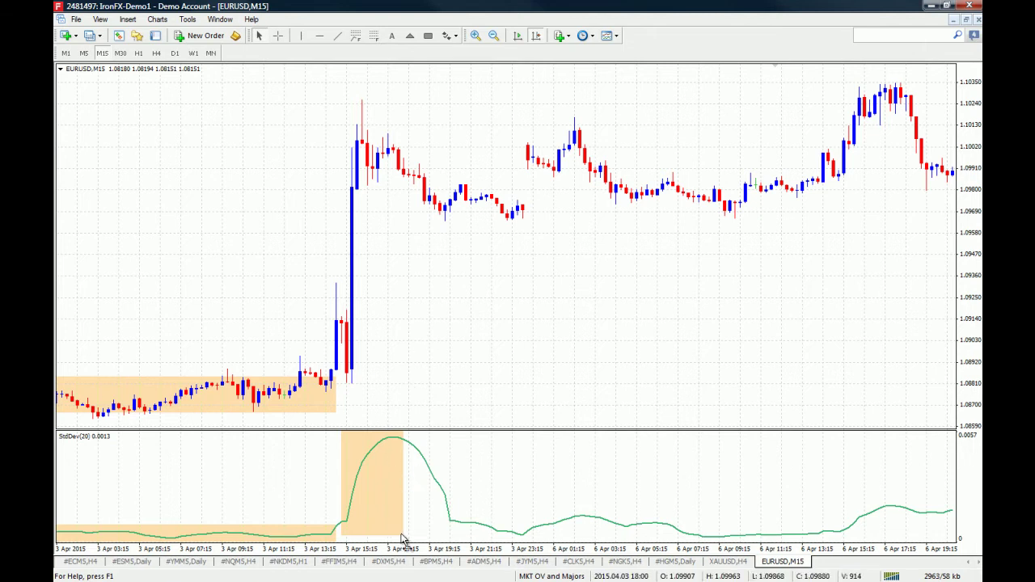
# Draw a short horizontal trendline from the high just before the spike across the breakout candles.
pyautogui.click(338, 35)
pyautogui.moveTo(296, 355); pyautogui.dragTo(398, 355)
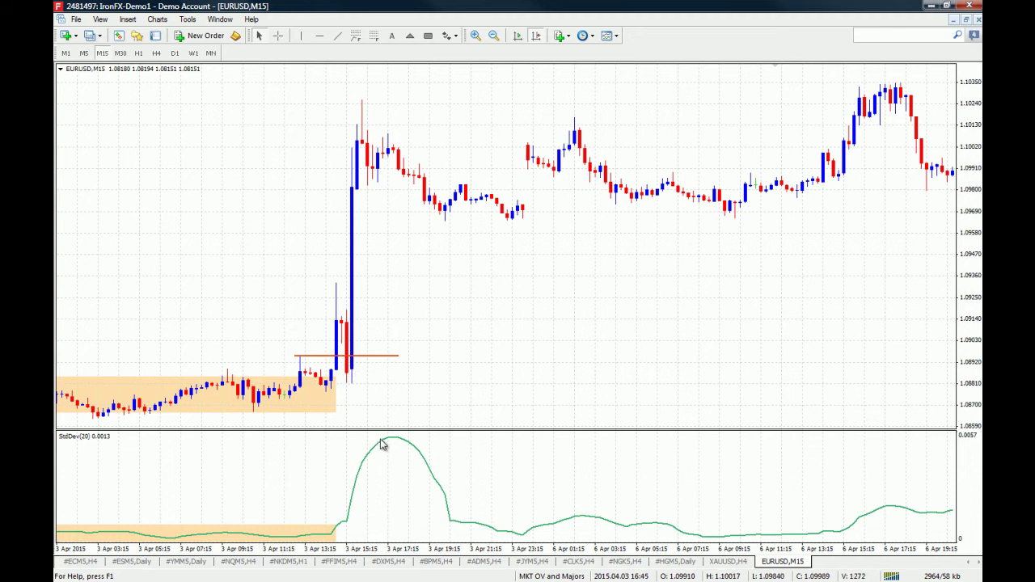
# Inspect the breakout with the crosshair and measure the price distance from the trendline up to the spike's top.
pyautogui.middleClick(326, 420)
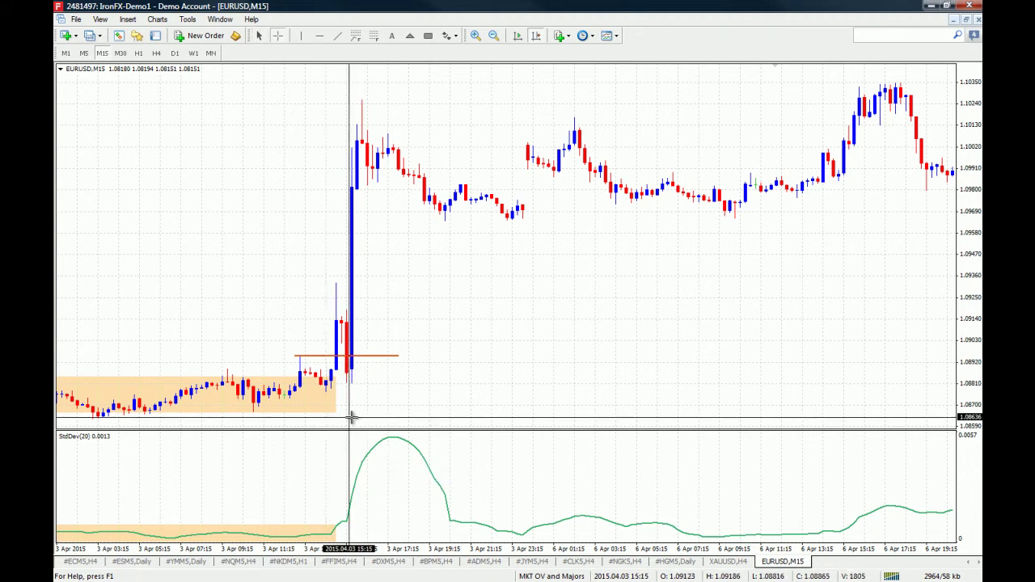
pyautogui.rightClick(365, 422)
pyautogui.moveTo(306, 384)
pyautogui.mouseDown()
pyautogui.moveTo(279, 309)
pyautogui.moveTo(419, 319)
pyautogui.mouseUp()
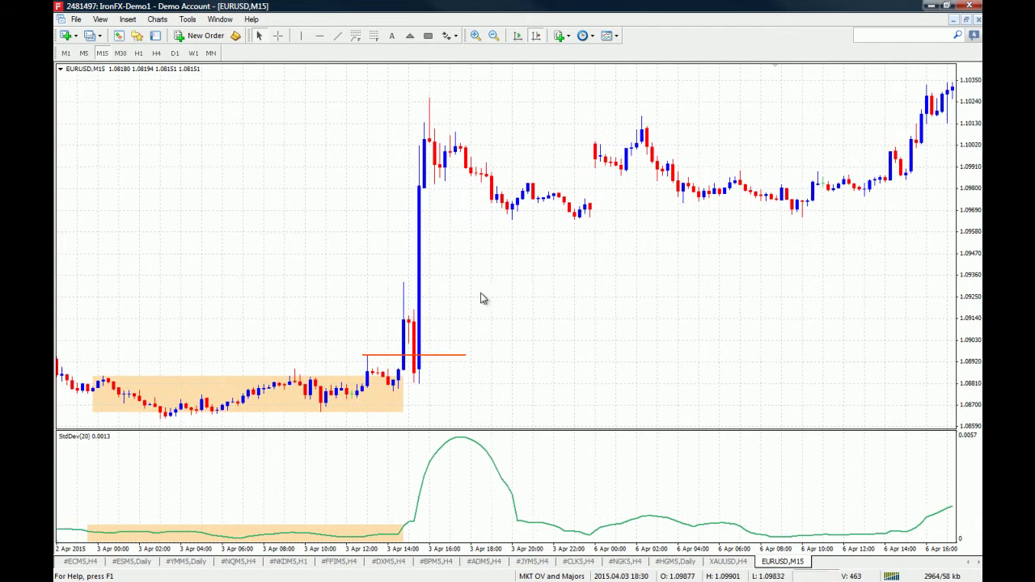
pyautogui.middleClick(434, 353)
pyautogui.moveTo(426, 354); pyautogui.dragTo(432, 132)
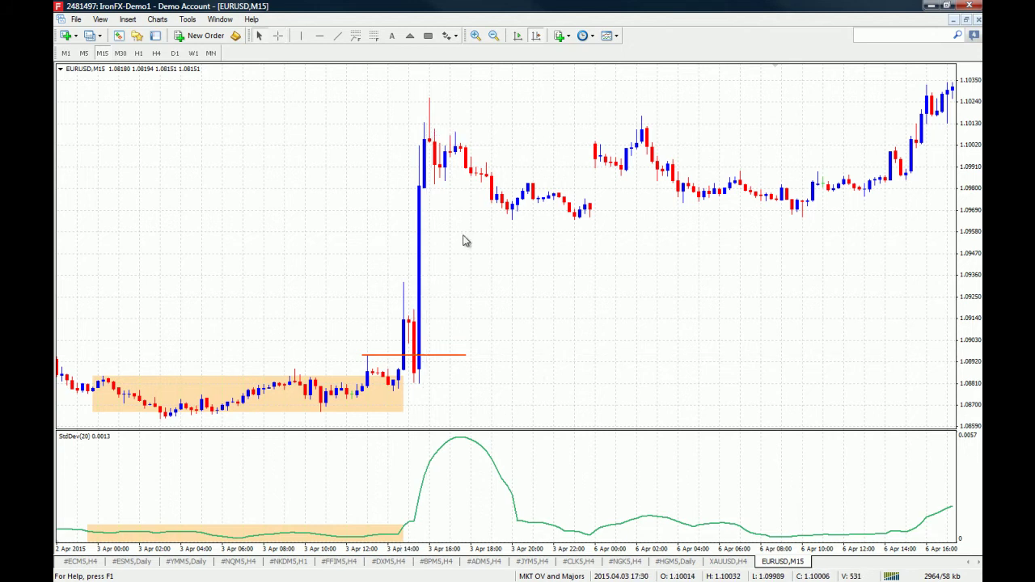
# Place a vertical line through the StdDev peak at 2015.04.03 17:30.
pyautogui.click(301, 36)
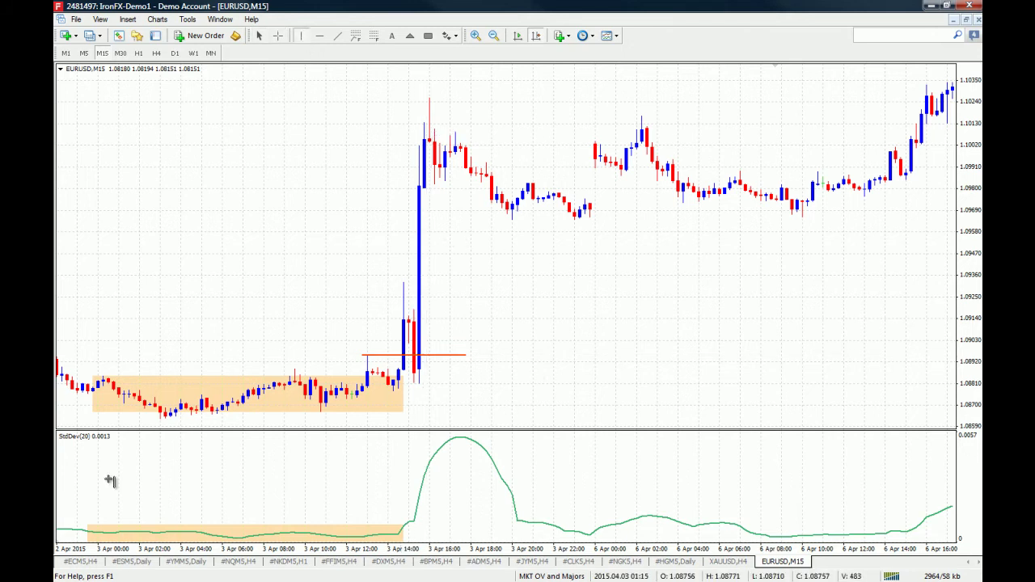
pyautogui.click(460, 405)
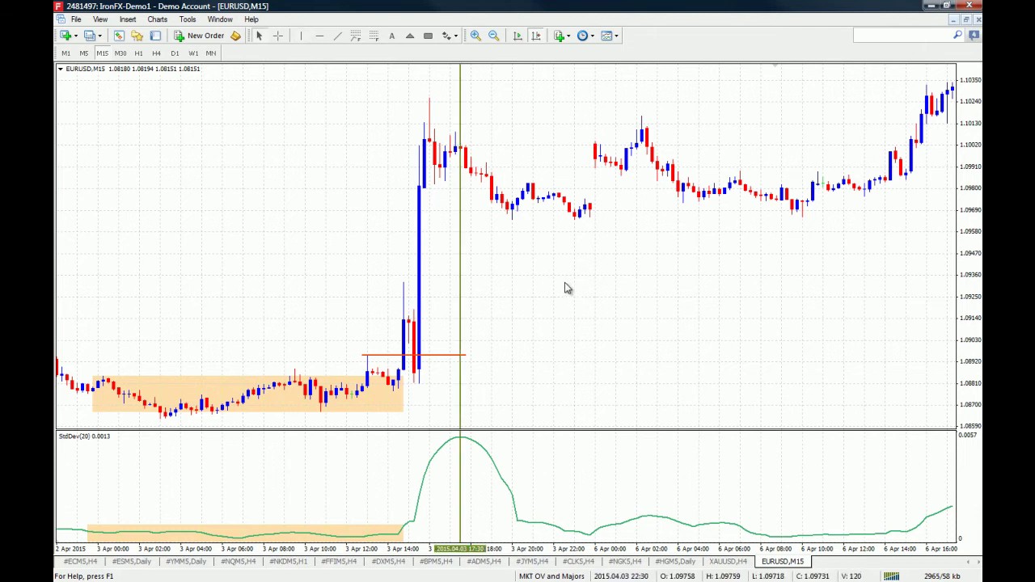
pyautogui.moveTo(645, 349); pyautogui.dragTo(640, 349)
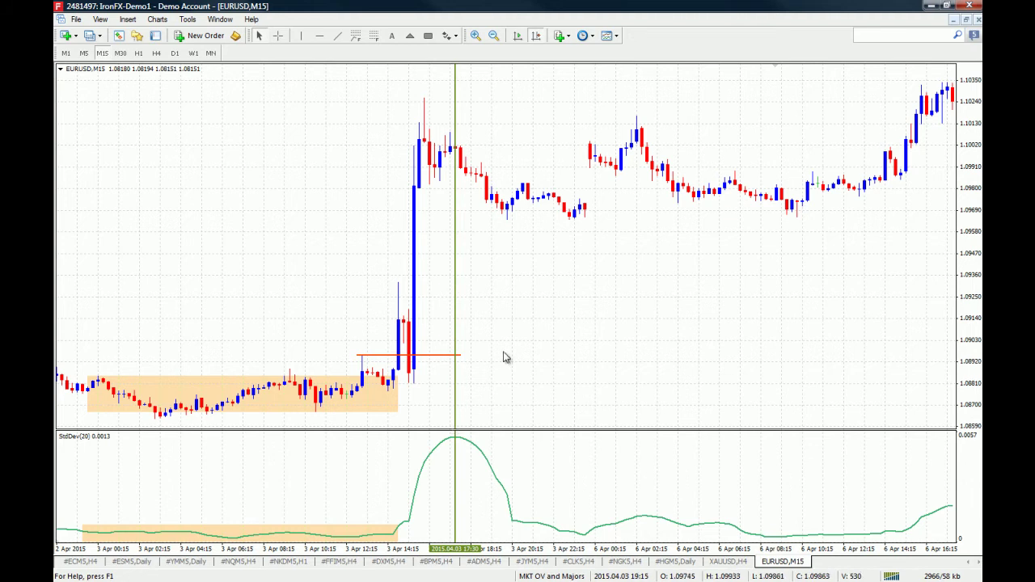
# Draw rectangles around the StdDev peak and the price candles at the top of the 3 April spike.
pyautogui.click(428, 36)
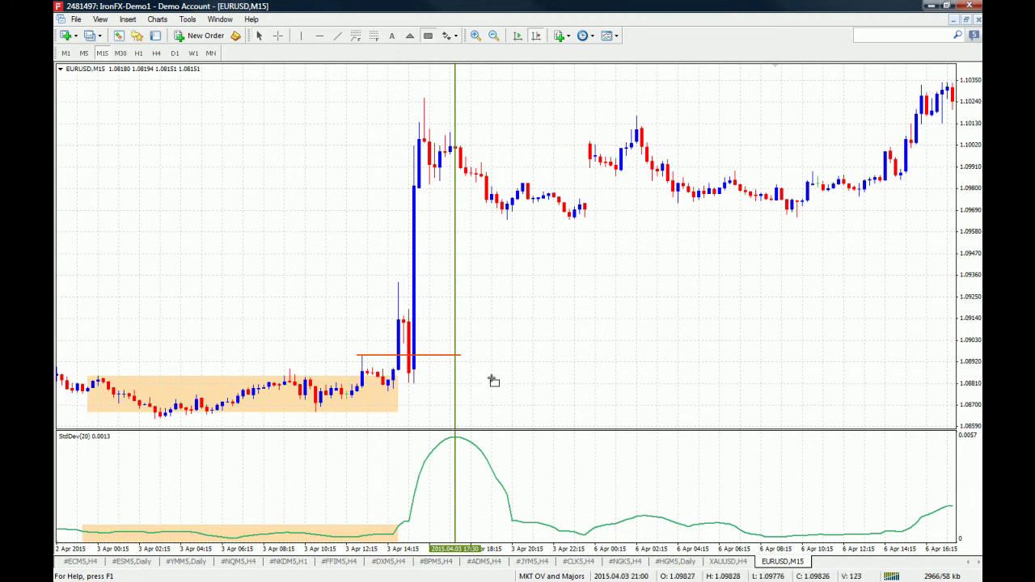
pyautogui.moveTo(450, 441)
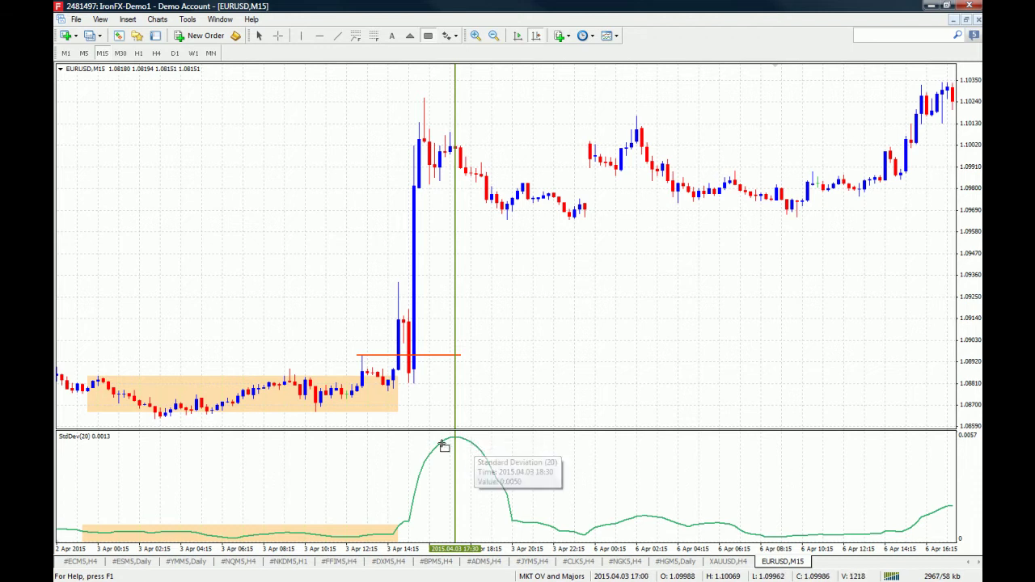
pyautogui.moveTo(435, 433); pyautogui.dragTo(480, 447)
pyautogui.click(429, 36)
pyautogui.moveTo(398, 122); pyautogui.dragTo(476, 168)
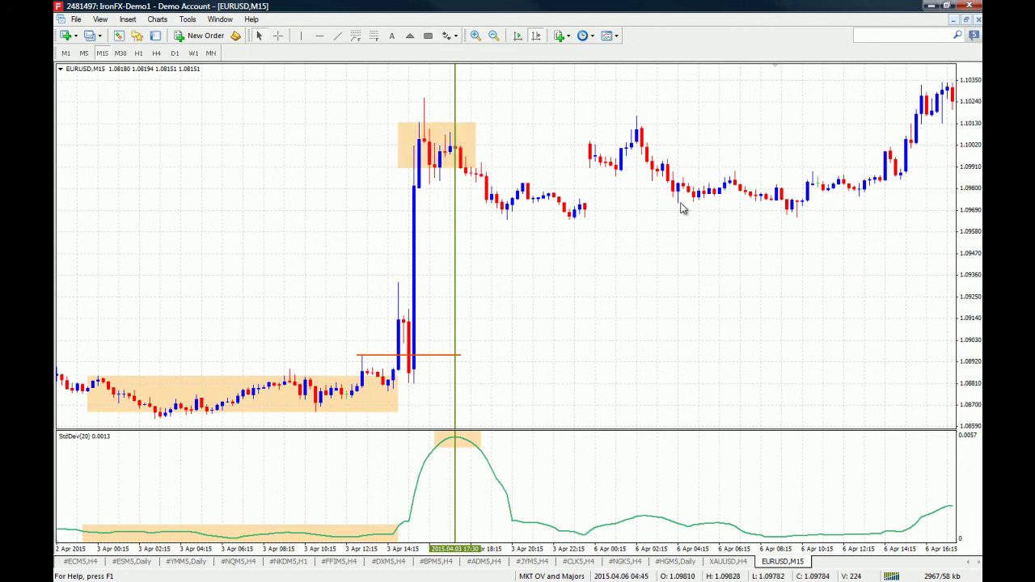
# Measure the price distance from the candles at the vertical line back down to the breakout level.
pyautogui.middleClick(457, 147)
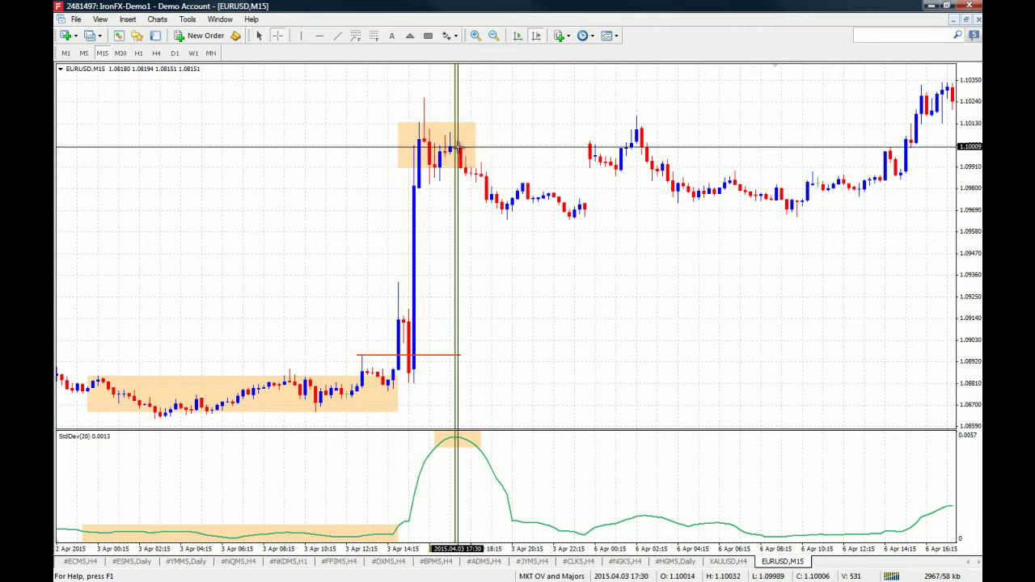
pyautogui.moveTo(458, 146)
pyautogui.moveTo(458, 147); pyautogui.dragTo(416, 362)
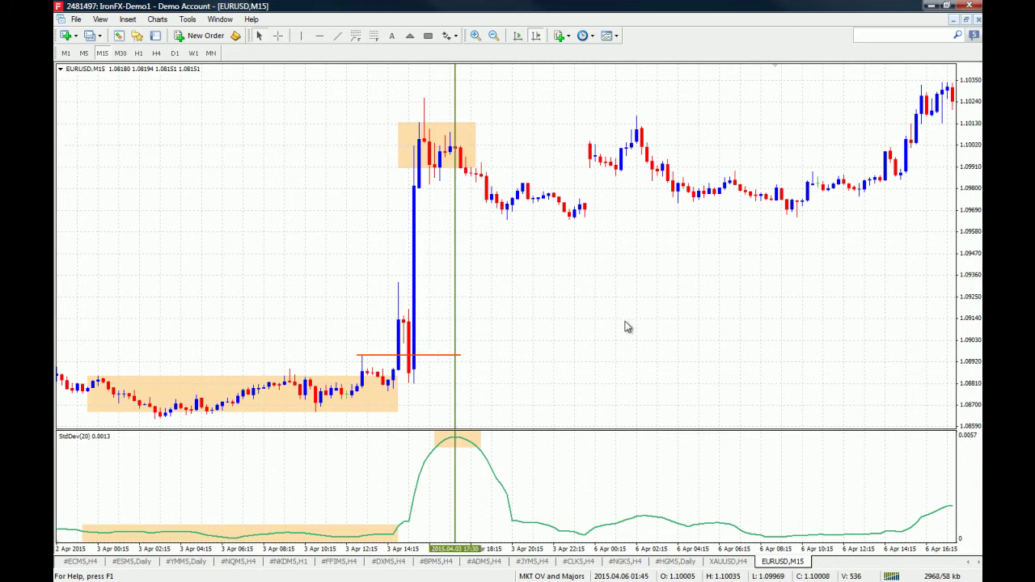
# Examine the price action after the StdDev peak through 7 April, inspecting the 6 April rise with the crosshair.
pyautogui.scroll(-3, 680, 304)
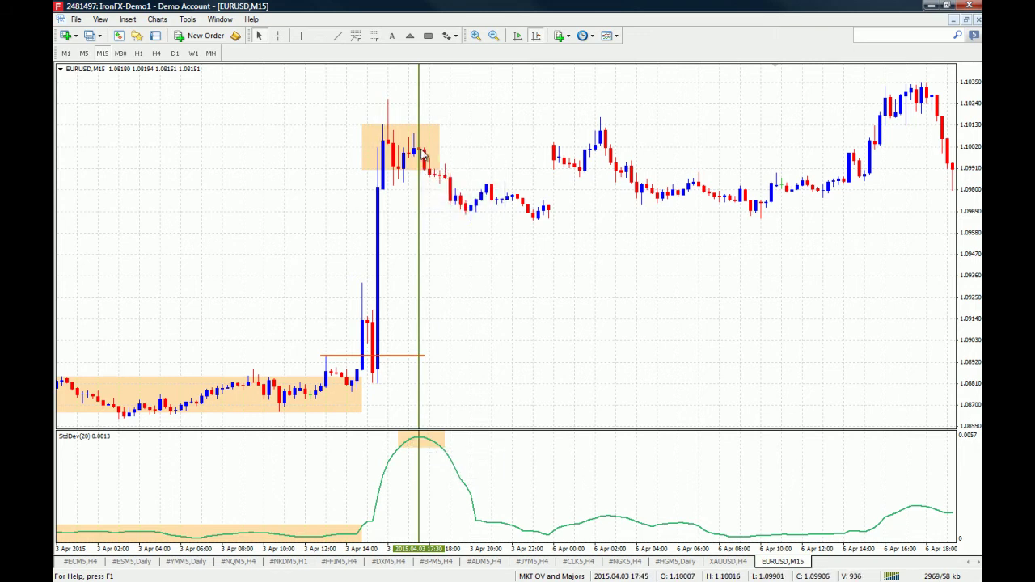
pyautogui.scroll(-3, 619, 380)
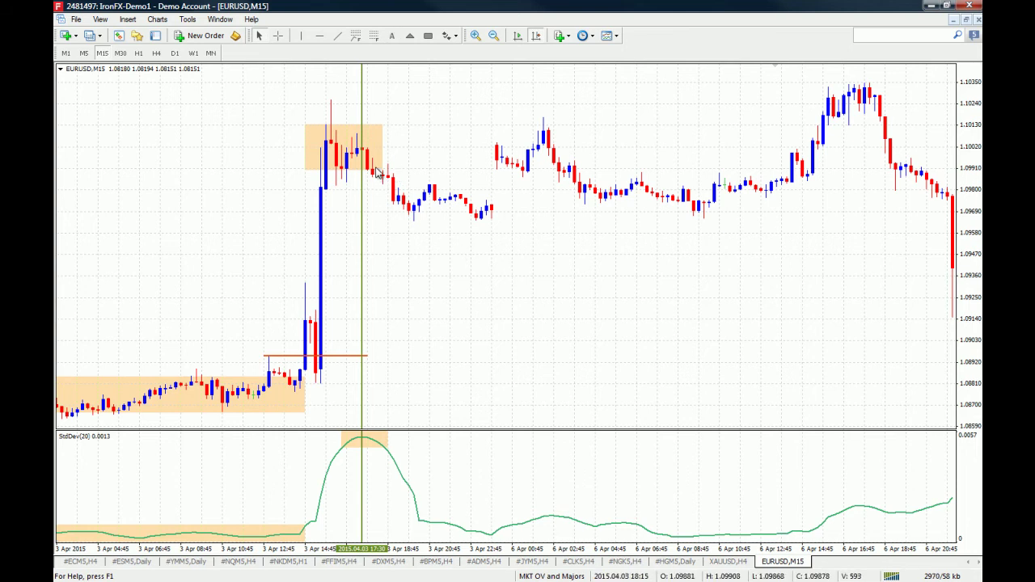
pyautogui.moveTo(656, 279); pyautogui.dragTo(609, 297)
pyautogui.middleClick(599, 370)
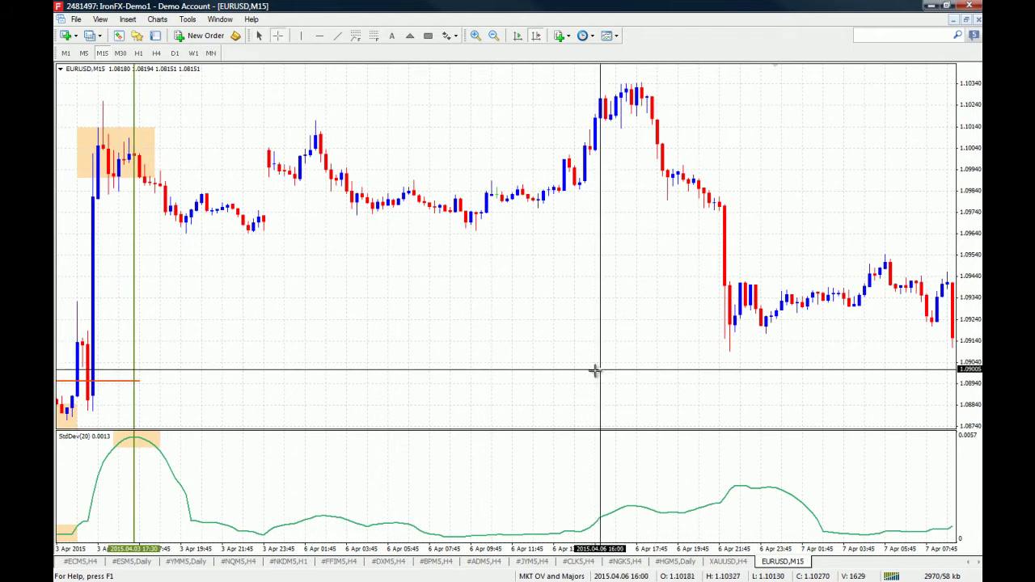
pyautogui.middleClick(629, 388)
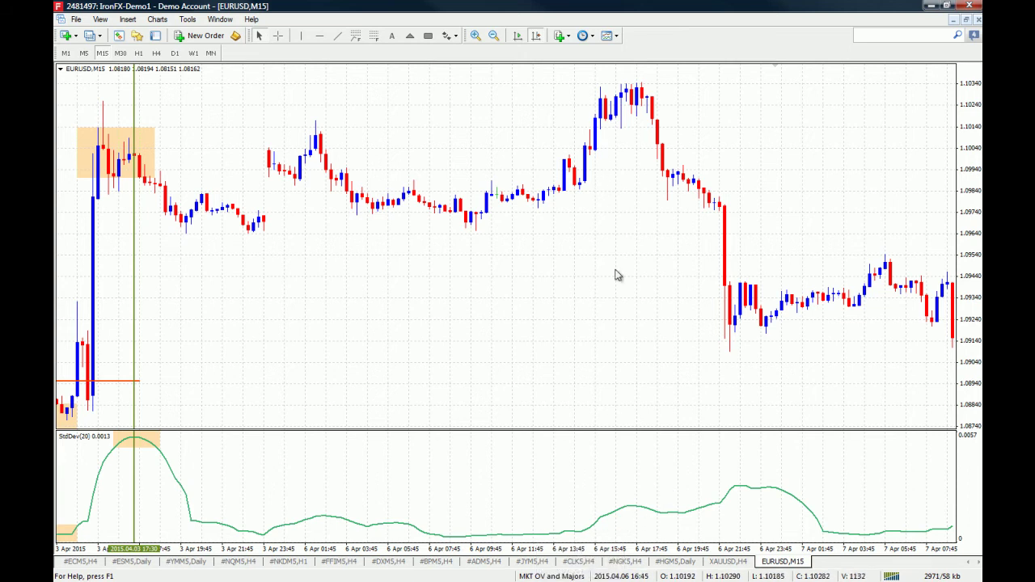
pyautogui.middleClick(665, 316)
pyautogui.middleClick(383, 459)
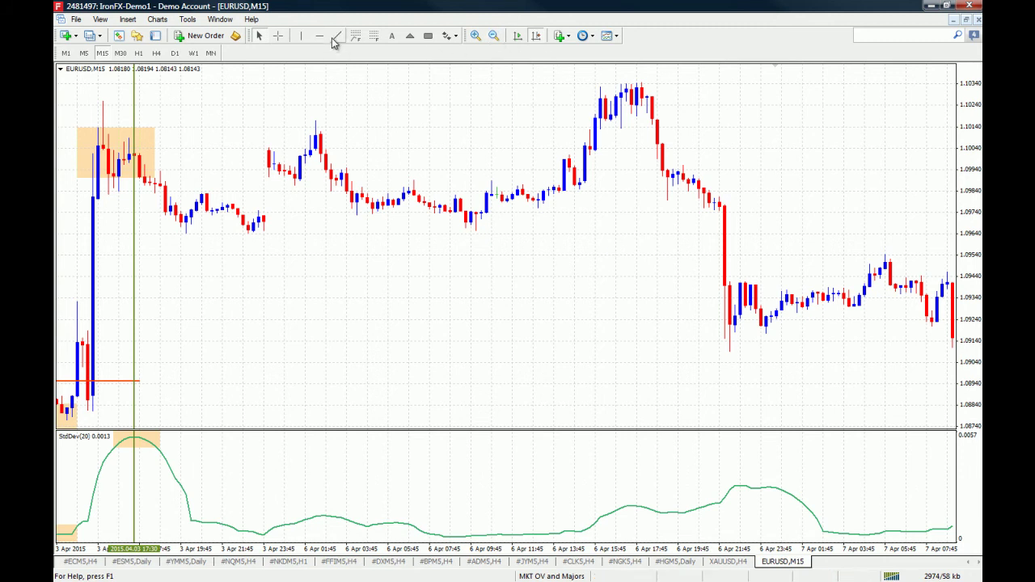
pyautogui.click(372, 172)
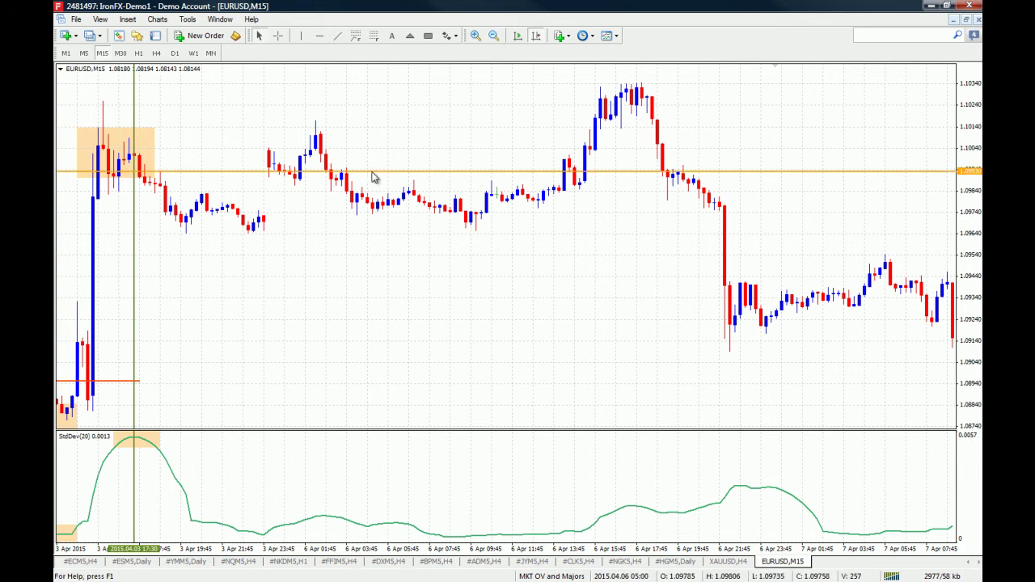
pyautogui.press('BackSpace')
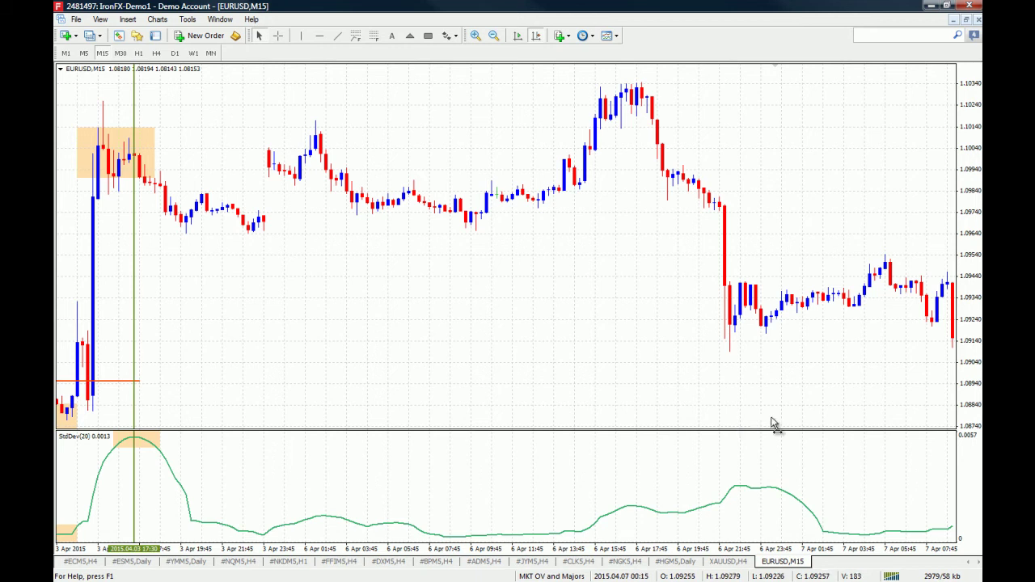
pyautogui.scroll(-3, 753, 418)
pyautogui.scroll(3, 765, 416)
# Place a horizontal line at about 1.1035, just above the 6 April highs.
pyautogui.middleClick(745, 412)
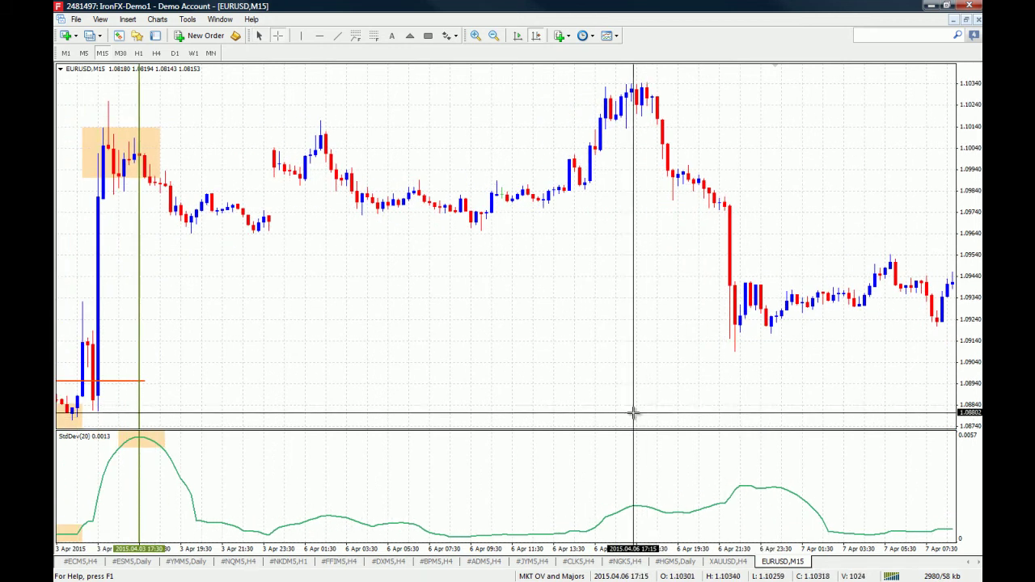
pyautogui.middleClick(452, 101)
pyautogui.click(319, 36)
pyautogui.click(579, 81)
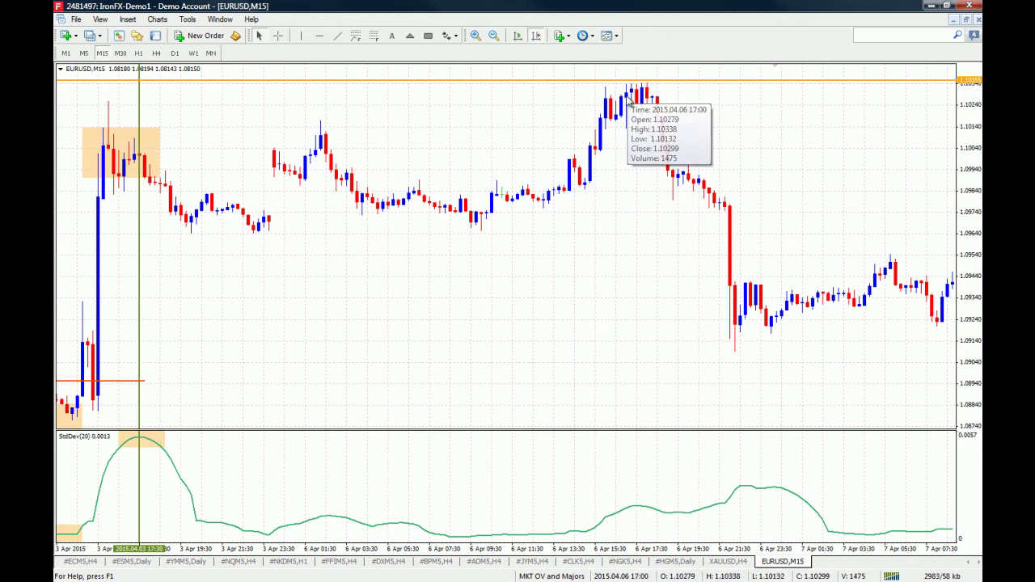
# Draw a rectangle around the cluster of candles at the top of the 6 April rise, below the horizontal line.
pyautogui.middleClick(655, 84)
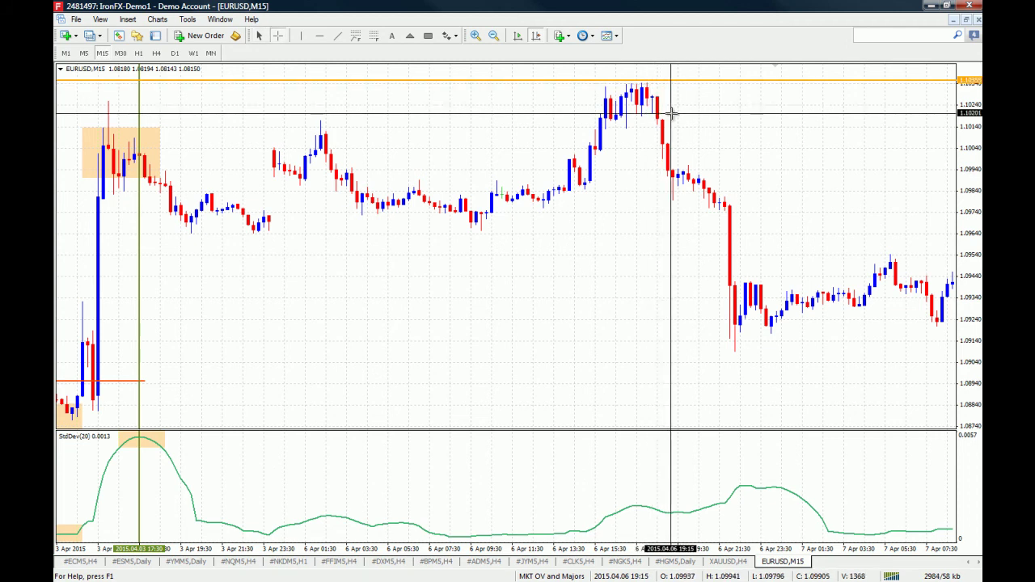
pyautogui.middleClick(568, 101)
pyautogui.click(429, 36)
pyautogui.moveTo(595, 72); pyautogui.dragTo(683, 114)
# Place a vertical line at 2015.04.07 02:45, where the StdDev curve bottoms out, and draw a rectangle around the price candles there.
pyautogui.moveTo(841, 382); pyautogui.dragTo(795, 389)
pyautogui.middleClick(766, 398)
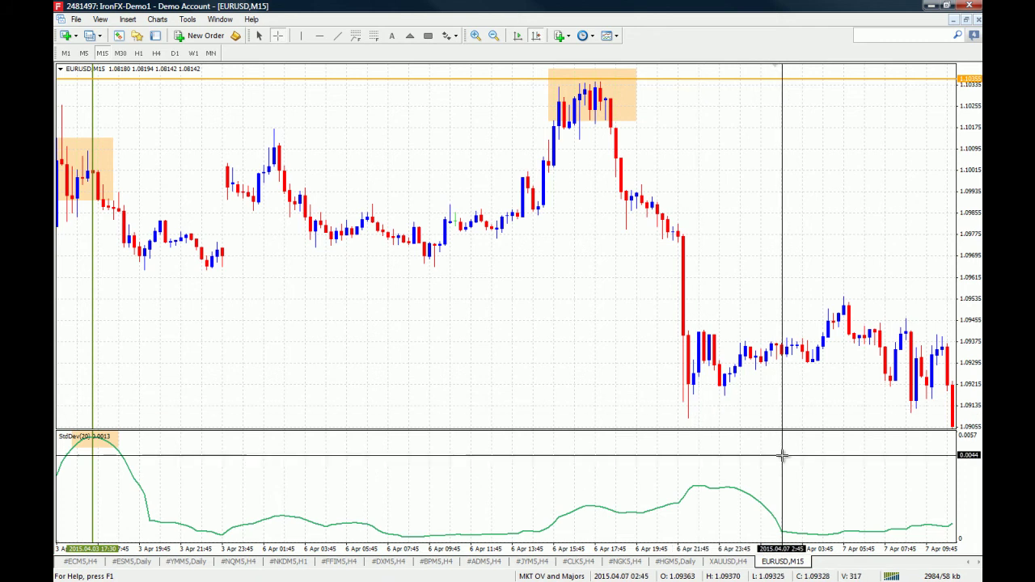
pyautogui.click(301, 35)
pyautogui.click(786, 405)
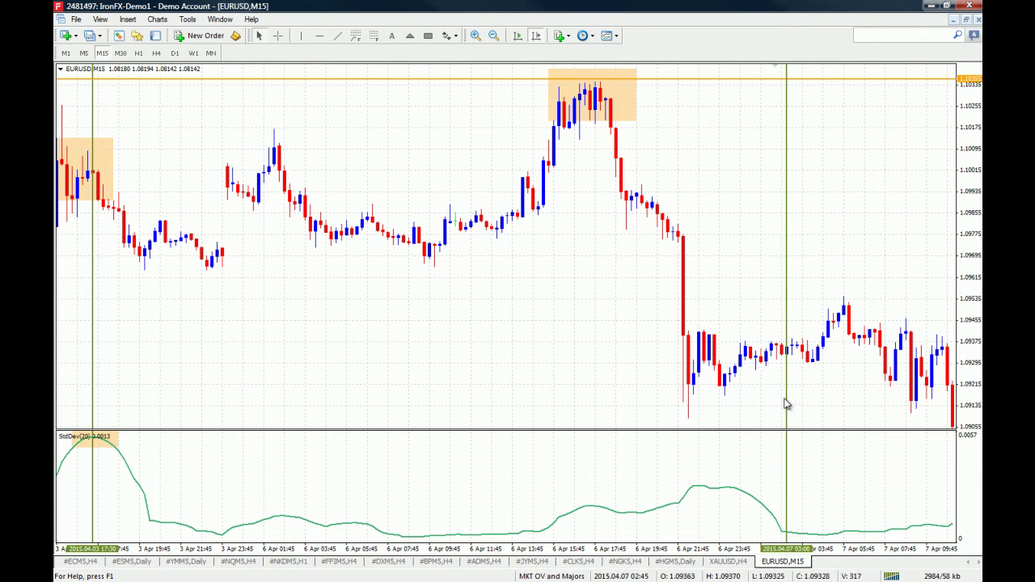
pyautogui.moveTo(785, 404); pyautogui.dragTo(781, 401)
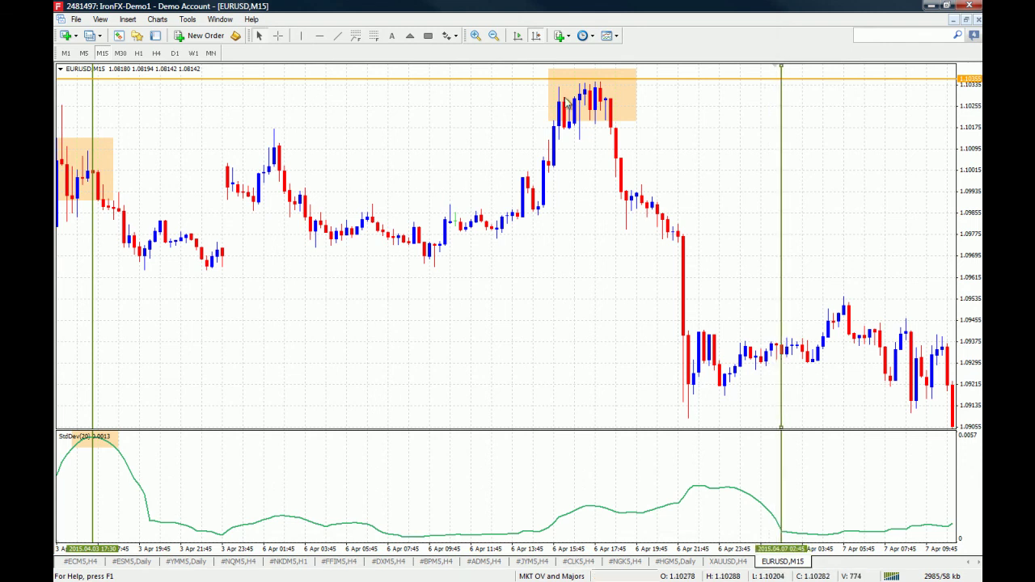
pyautogui.click(428, 36)
pyautogui.moveTo(755, 338); pyautogui.dragTo(802, 358)
# Measure the price distance from the 6 April highs down to the candles at the 7 April vertical line.
pyautogui.middleClick(779, 317)
pyautogui.moveTo(592, 95); pyautogui.dragTo(756, 326)
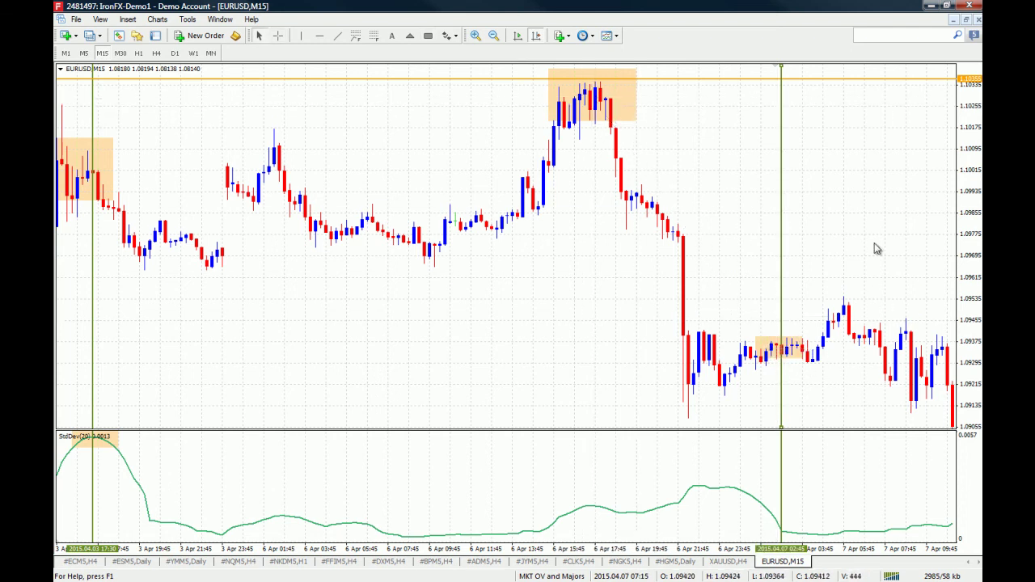
pyautogui.moveTo(434, 272); pyautogui.dragTo(474, 313)
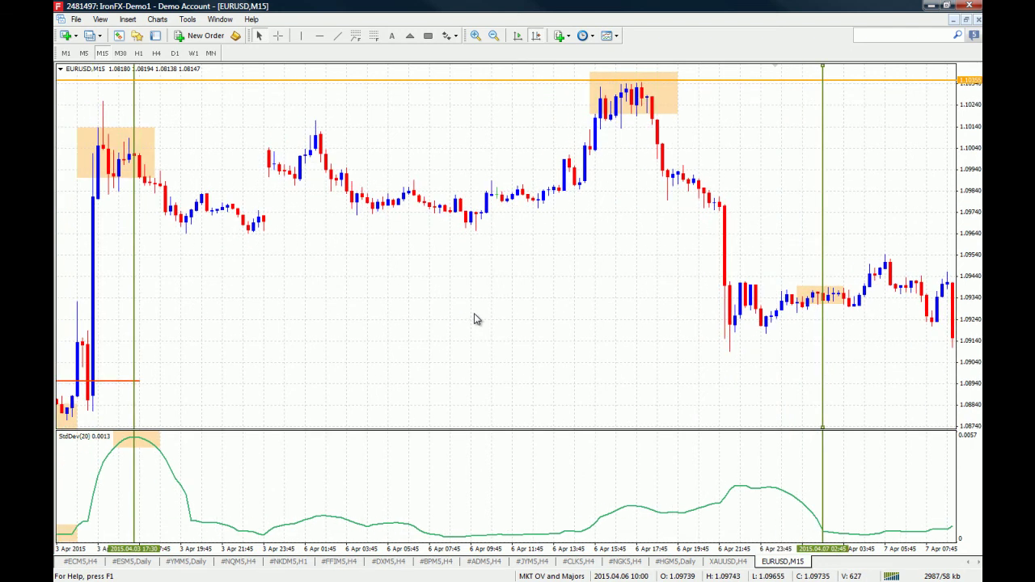